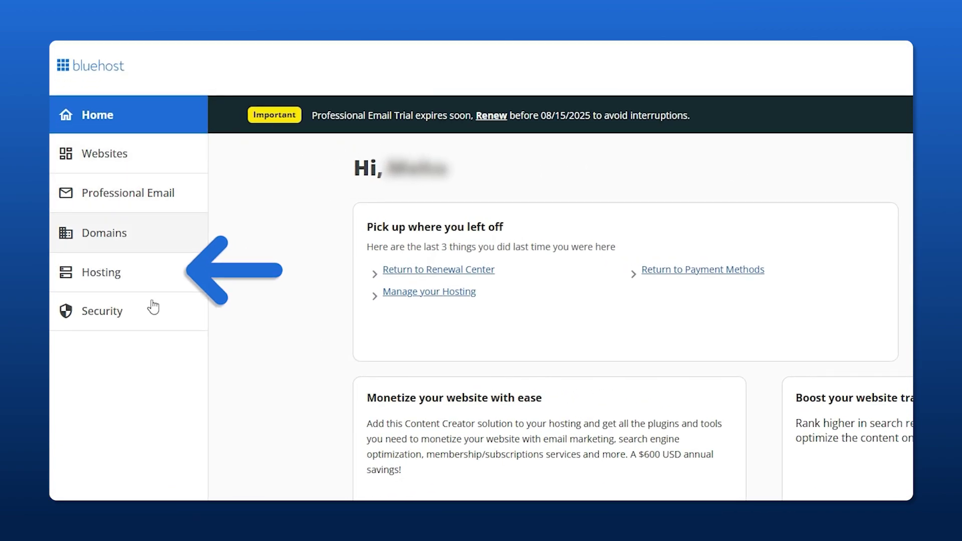
# From the hosting plan's Quick Links, open cPanel Email Accounts in a new tab.
pyautogui.click(121, 281)
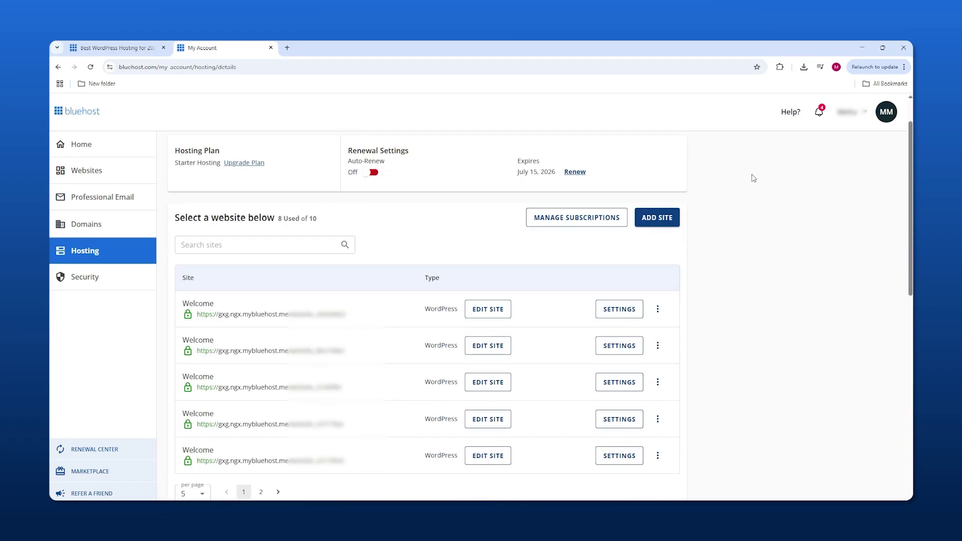
pyautogui.scroll(-2, 749, 181)
pyautogui.scroll(-5, 747, 182)
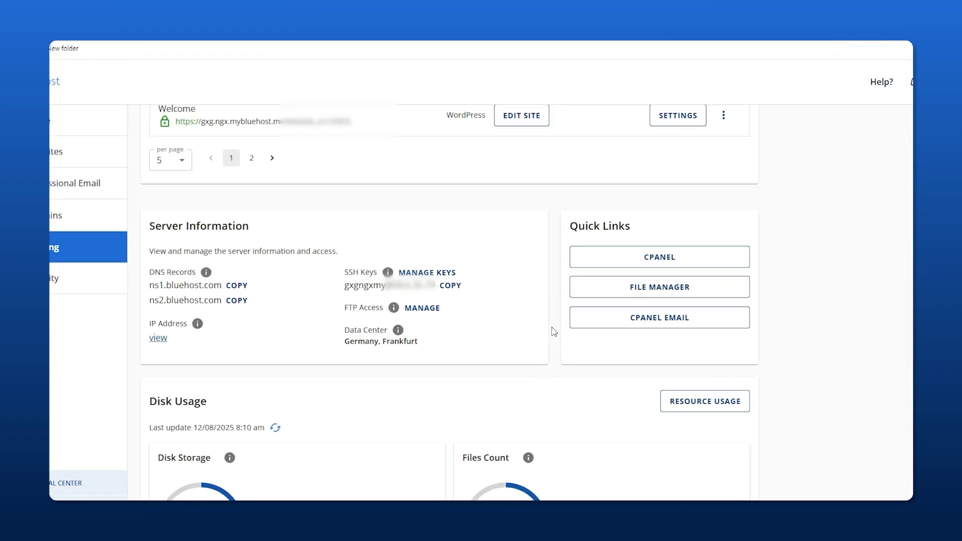
pyautogui.click(722, 338)
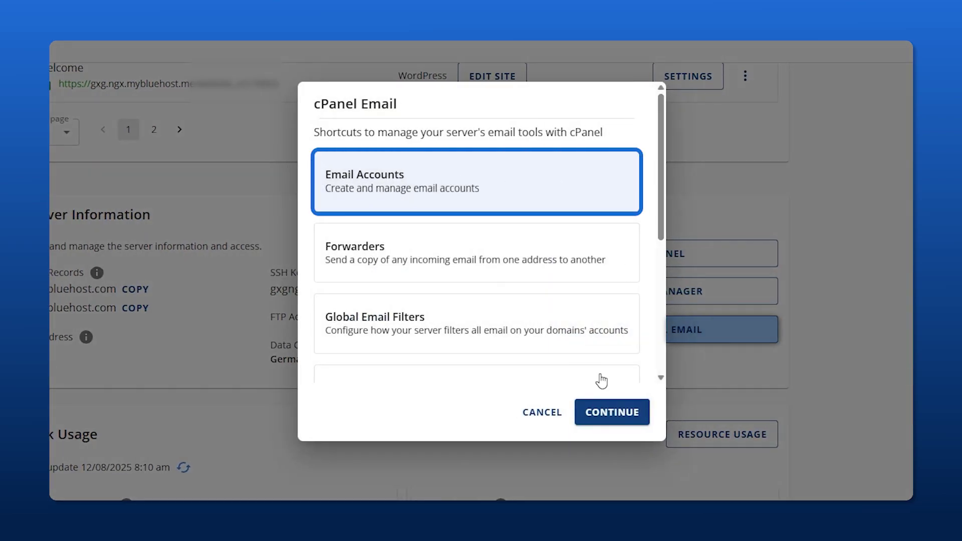
pyautogui.click(618, 418)
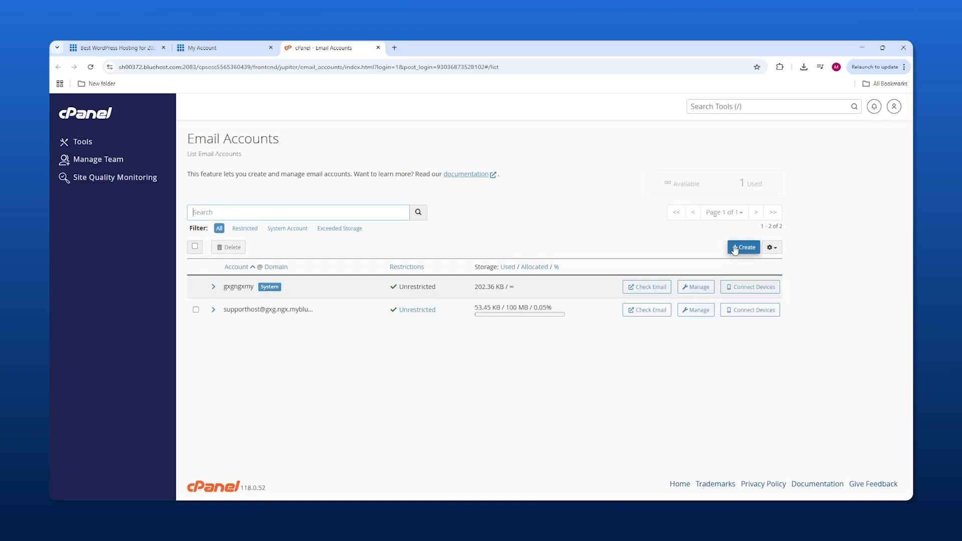
pyautogui.click(743, 248)
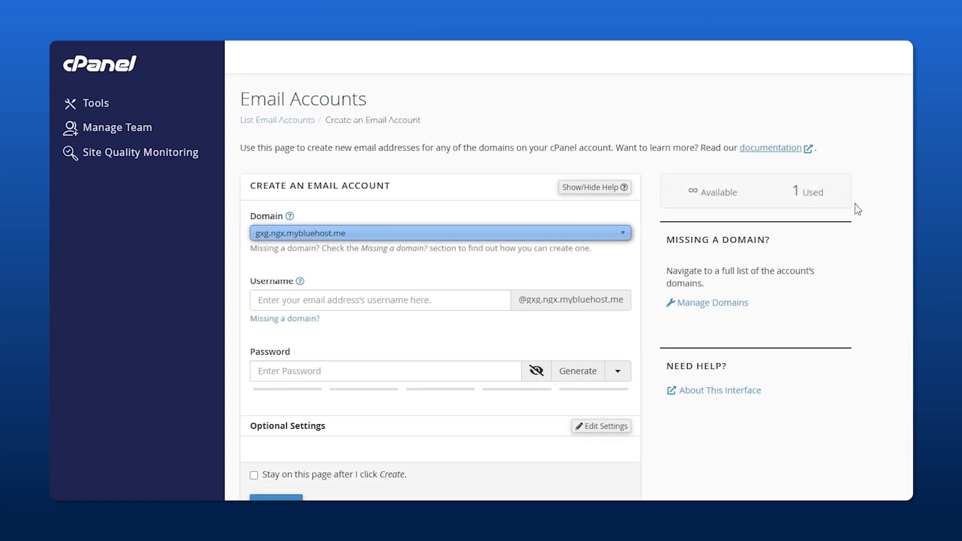
pyautogui.click(406, 234)
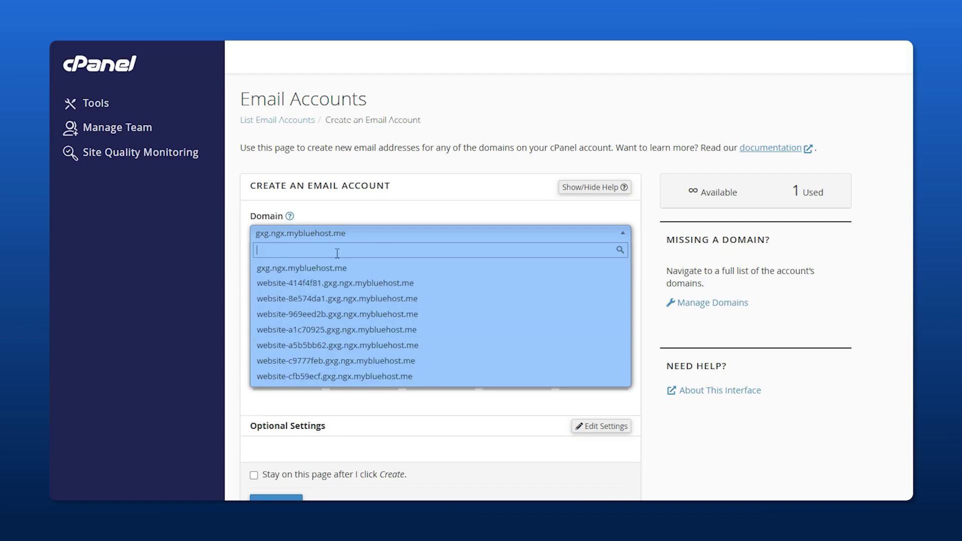
pyautogui.click(356, 301)
pyautogui.click(325, 303)
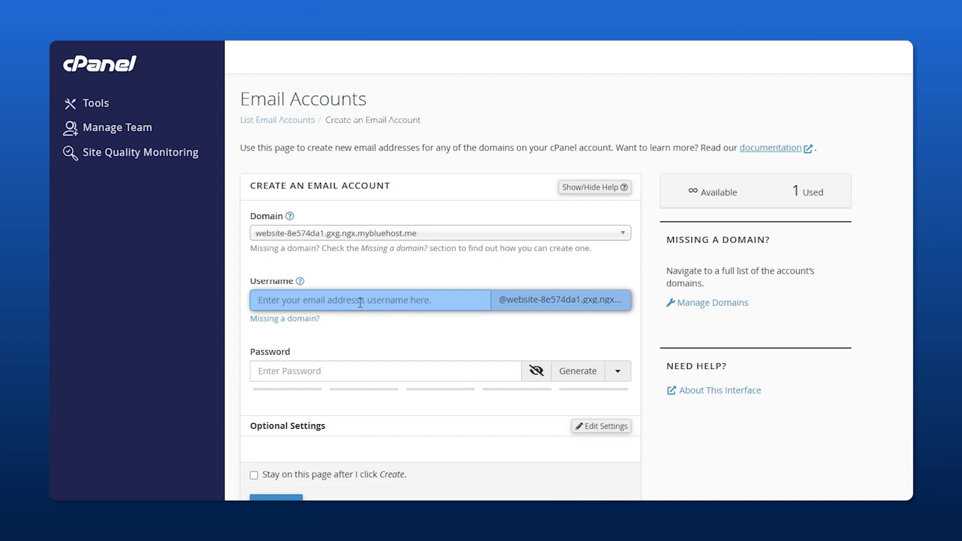
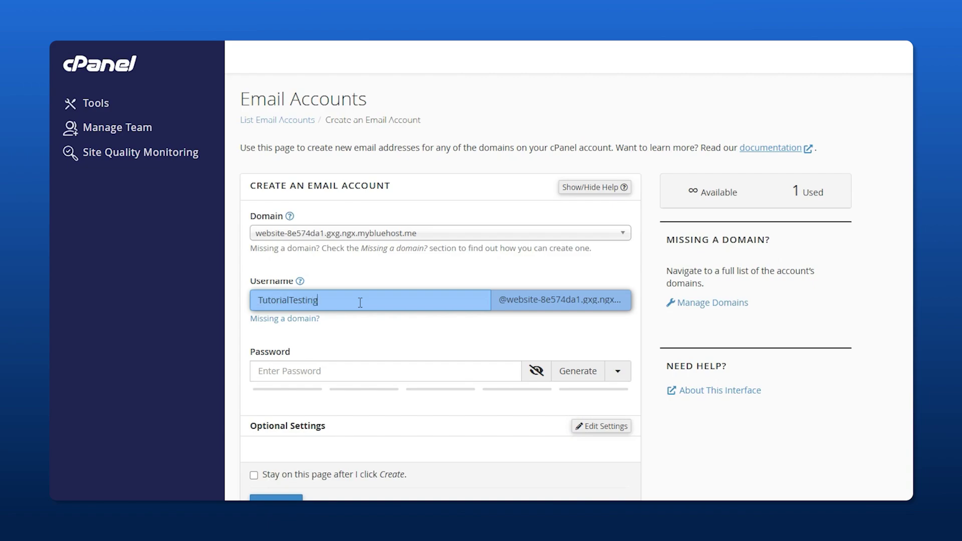
# Paste a password rated strength 72 and leave the storage quota at 100 MB.
pyautogui.press('Tab')
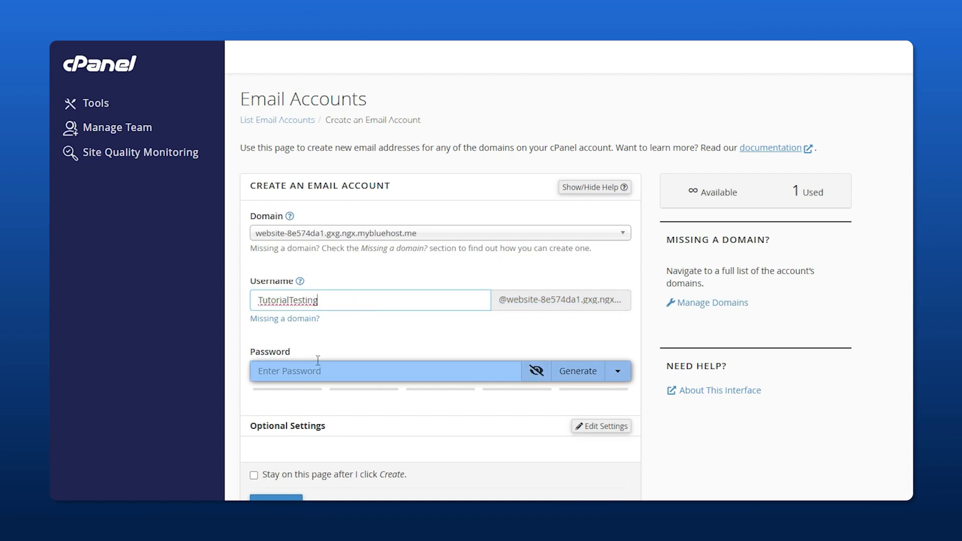
pyautogui.hotkey('ctrl', 'v')
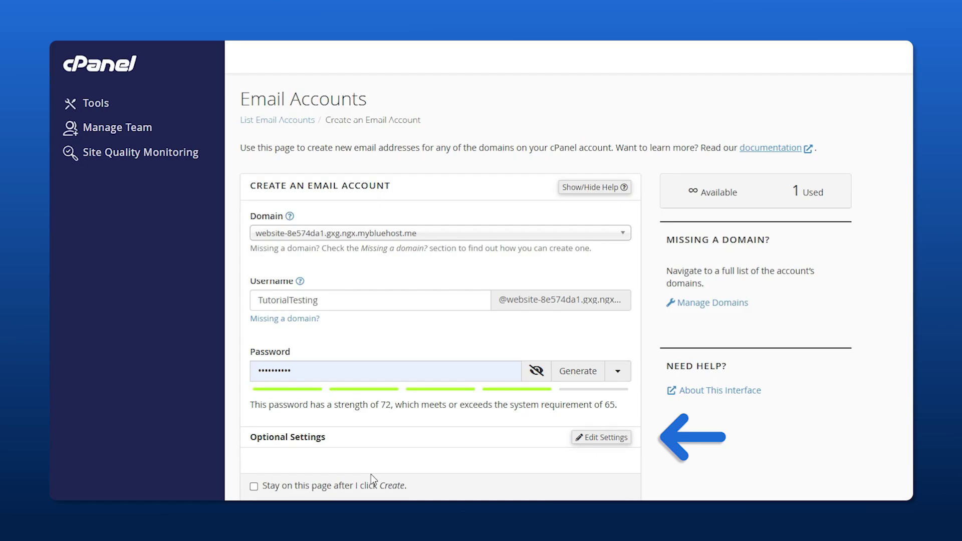
pyautogui.click(586, 438)
pyautogui.scroll(-3, 511, 430)
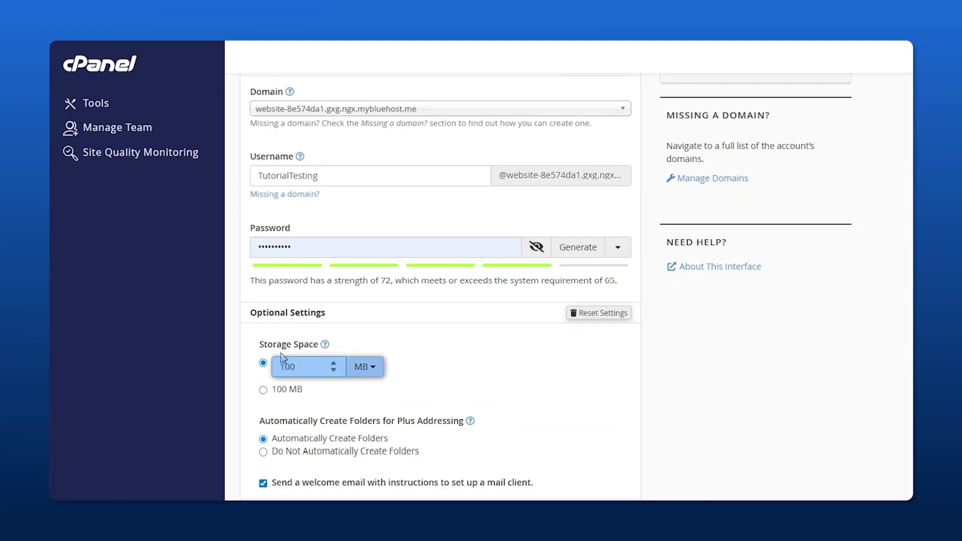
pyautogui.click(333, 364)
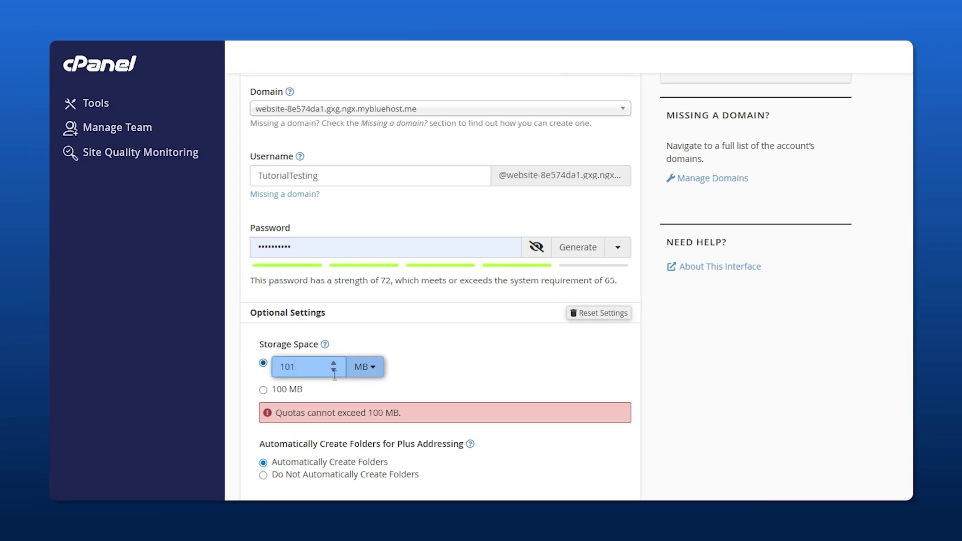
pyautogui.click(334, 369)
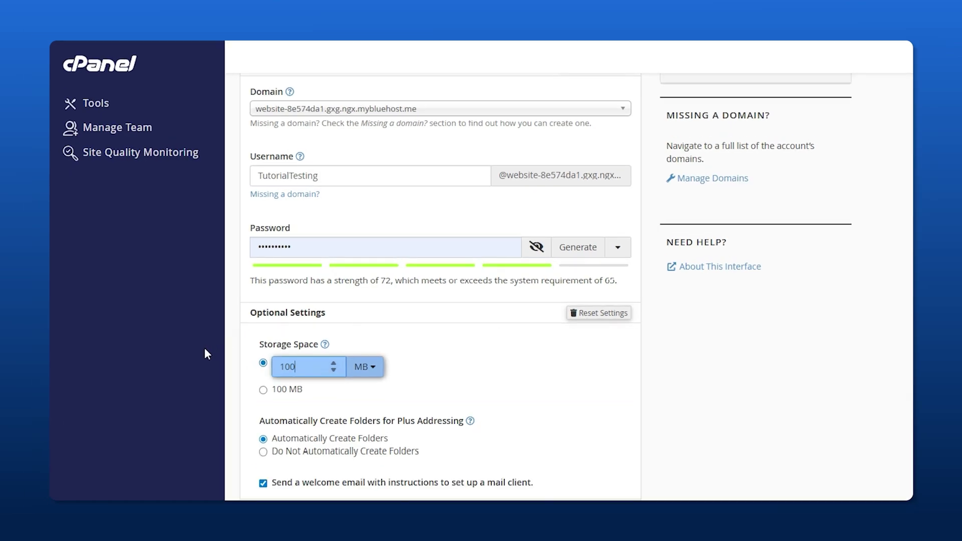
pyautogui.scroll(-1, 451, 406)
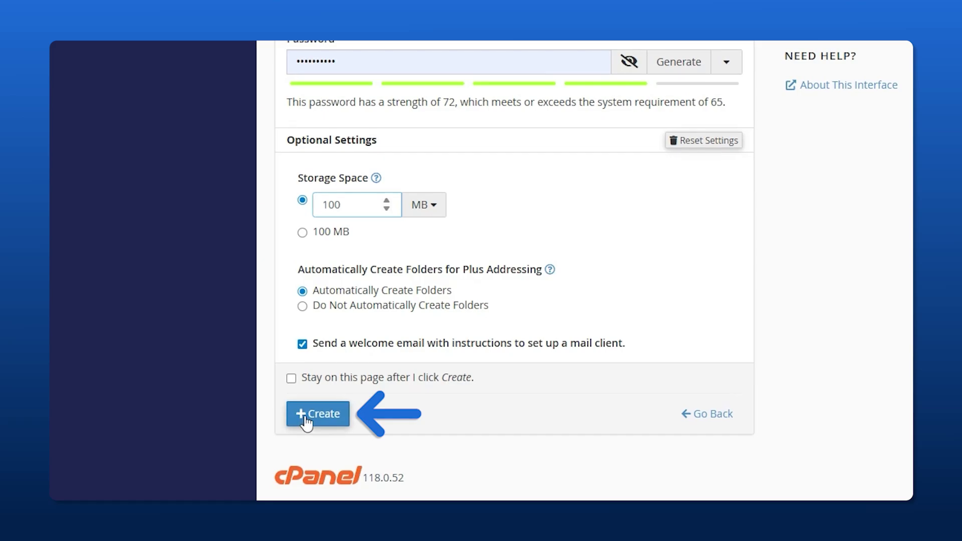
# Create the TutorialTesting account and save its login in Chrome's password manager.
pyautogui.click(336, 417)
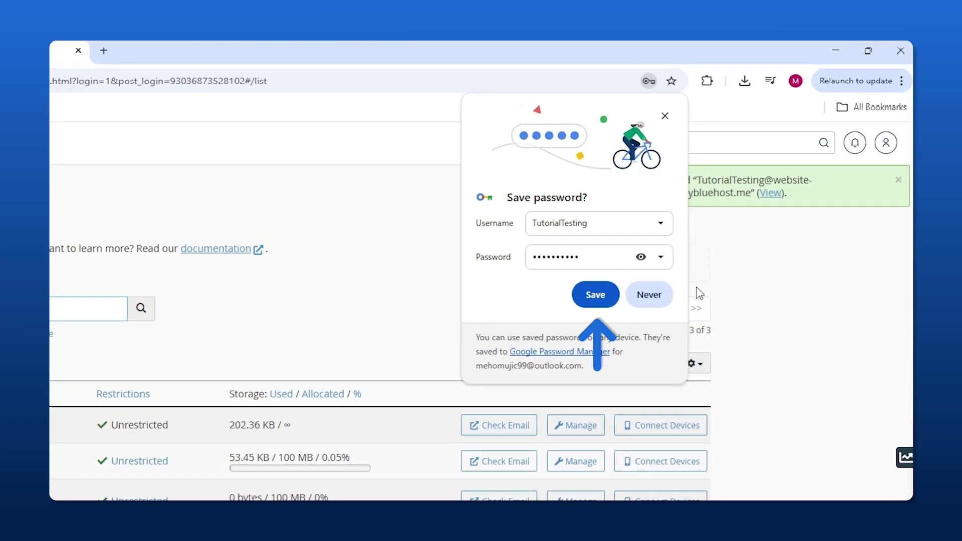
pyautogui.click(583, 295)
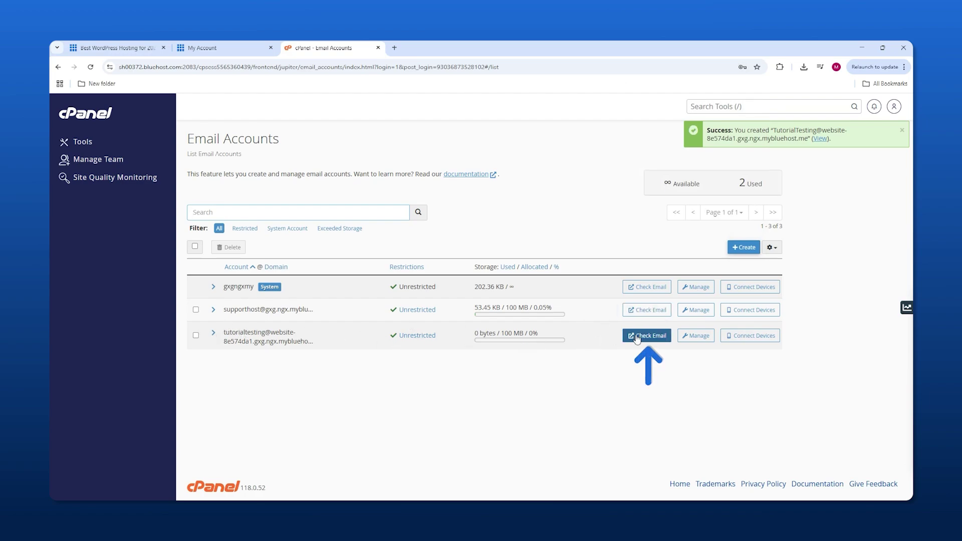
# Open the new account's webmail, accept the consent prompt, and launch Roundcube.
pyautogui.click(651, 336)
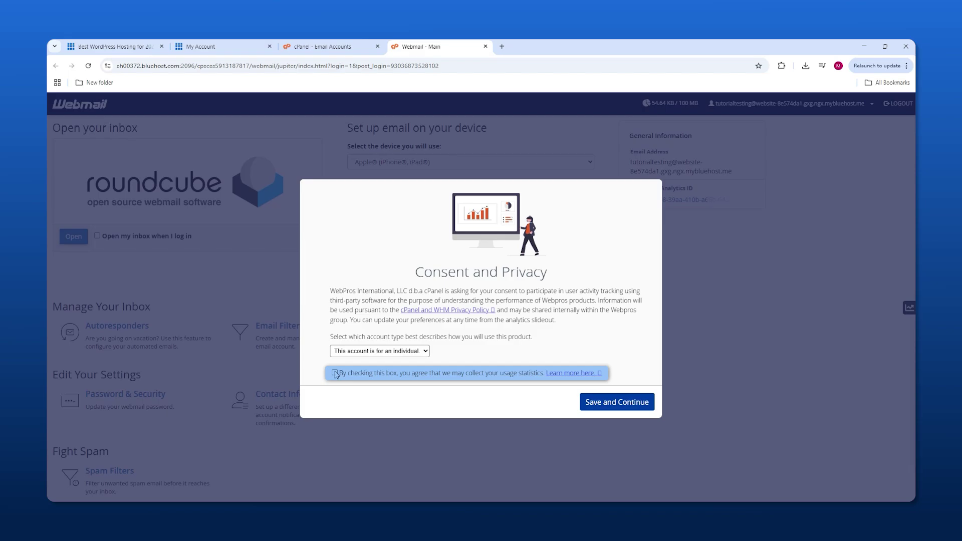
pyautogui.click(617, 402)
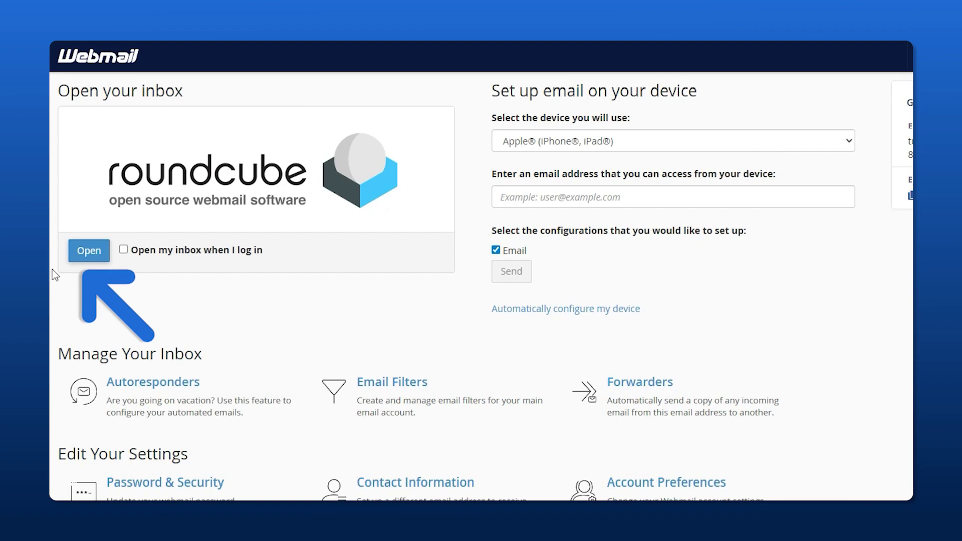
pyautogui.click(86, 251)
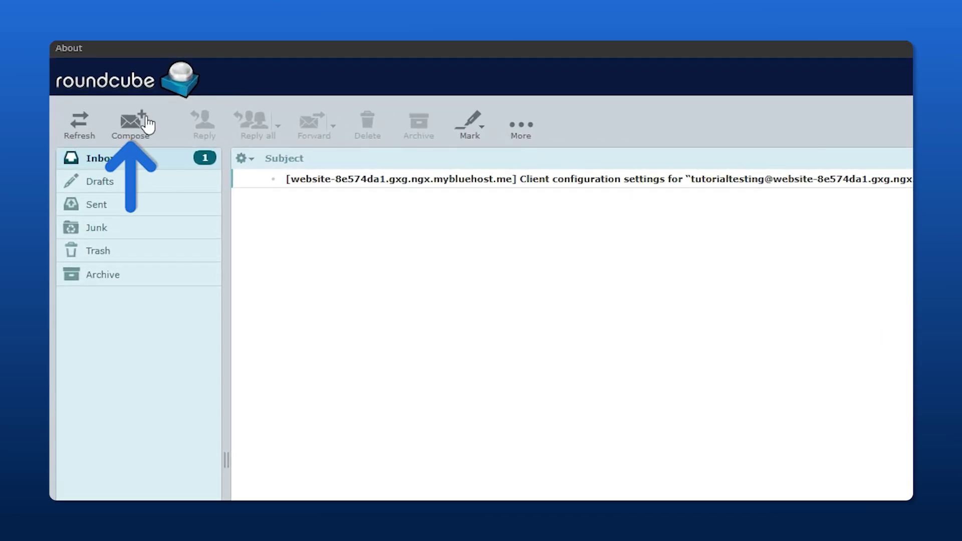
# Send an email with subject and body 'Test' to the Gmail test address.
pyautogui.click(143, 124)
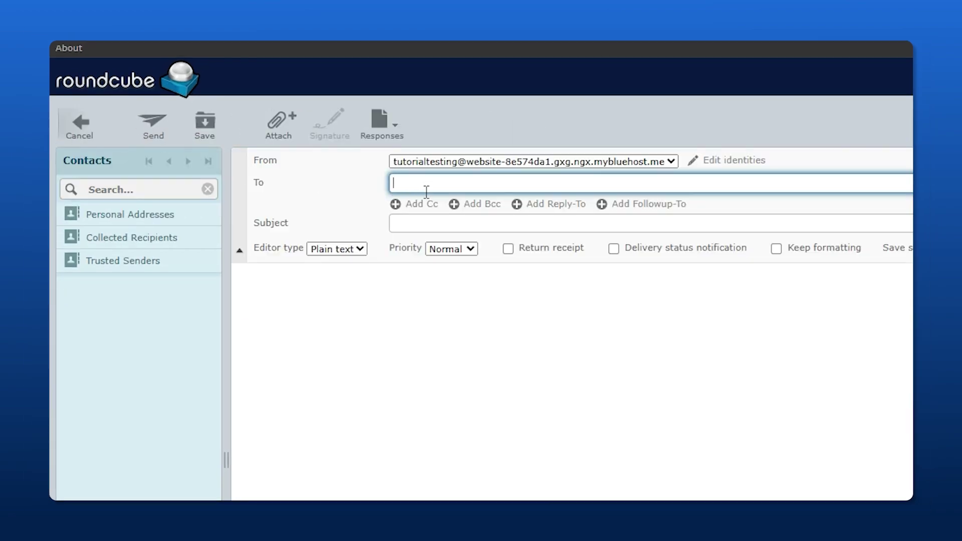
pyautogui.hotkey('ctrl', 'v')
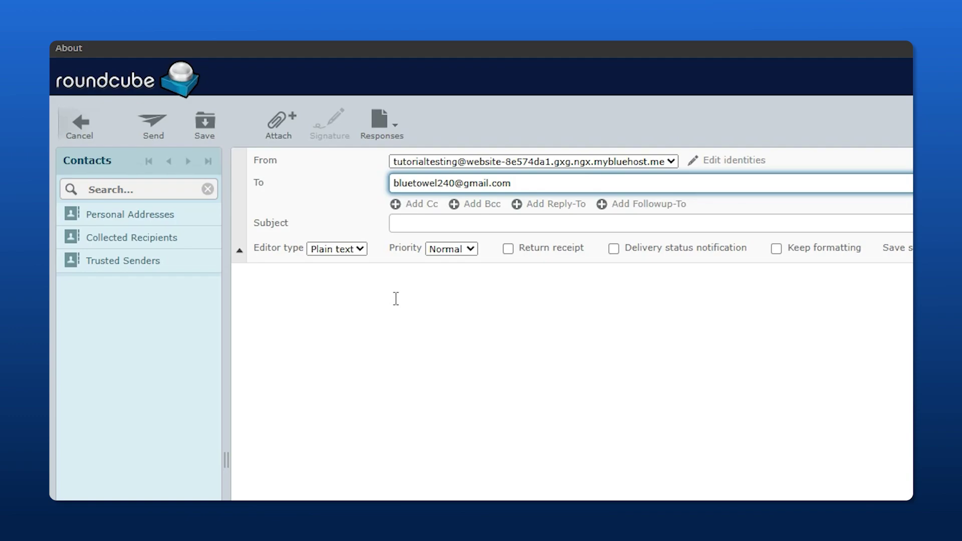
pyautogui.click(381, 315)
pyautogui.write('Test')
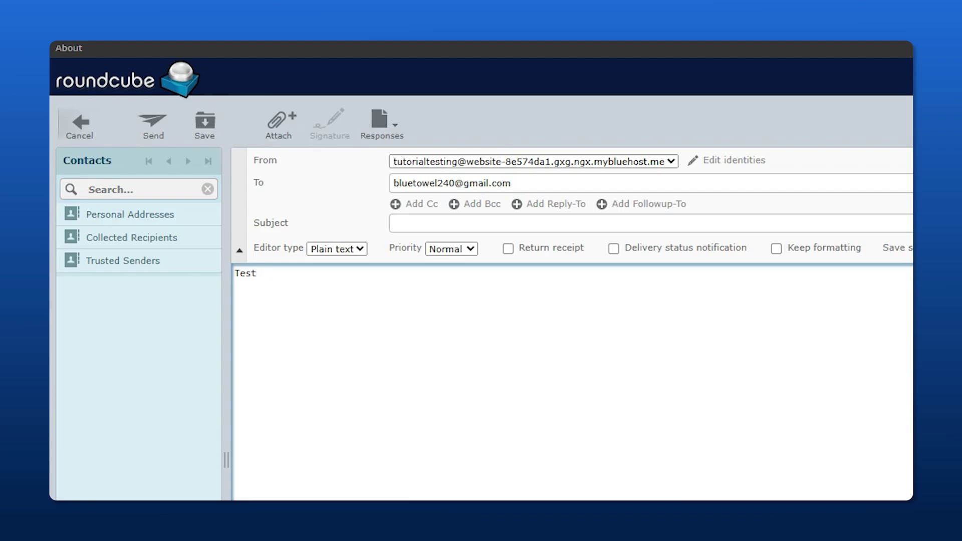
pyautogui.click(147, 132)
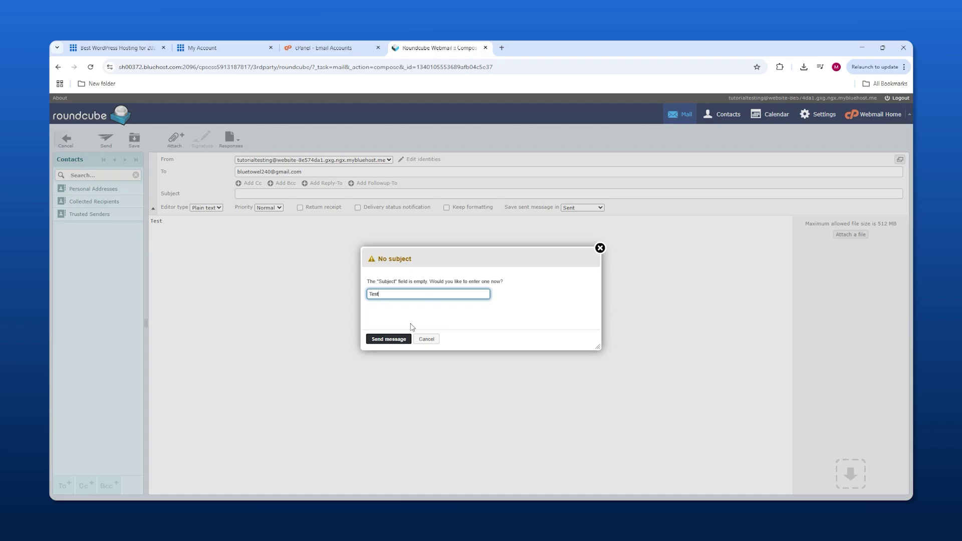
pyautogui.write('Test')
pyautogui.click(388, 339)
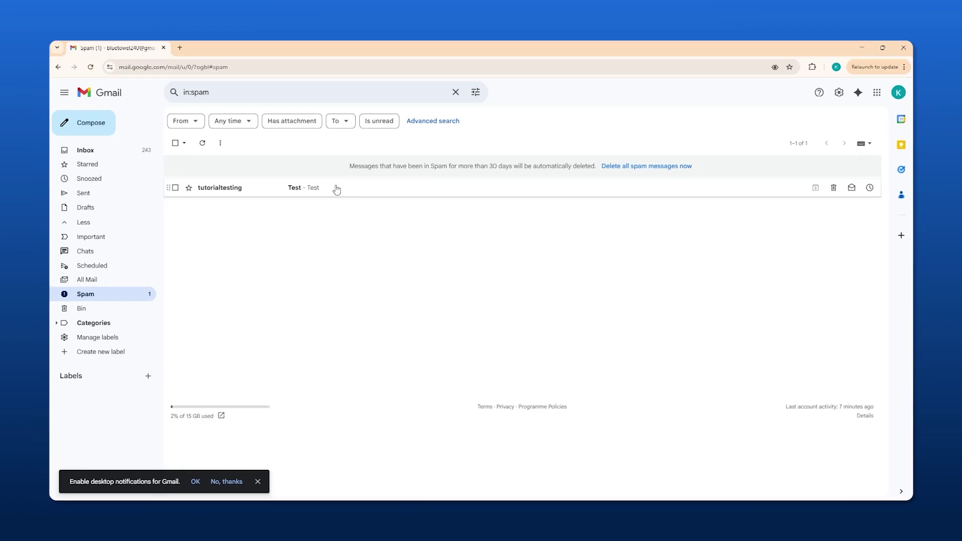
# Open the 'Test' message from tutorialtesting in Gmail's Spam and dismiss the toolbar tip.
pyautogui.click(336, 189)
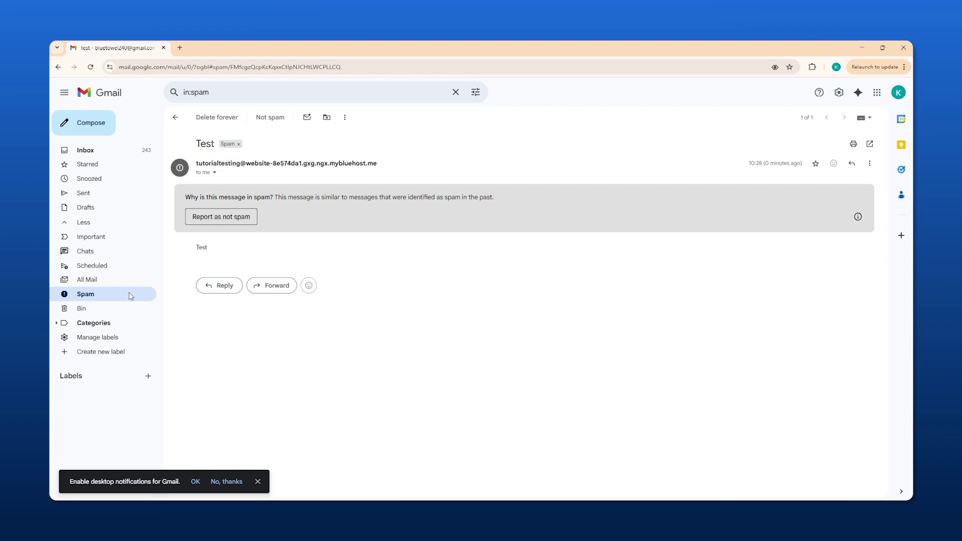
pyautogui.click(396, 178)
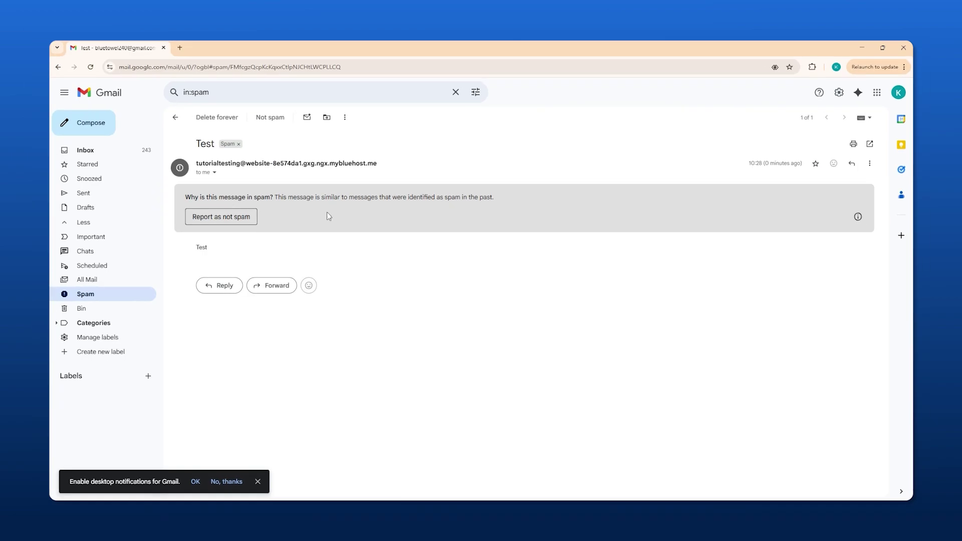